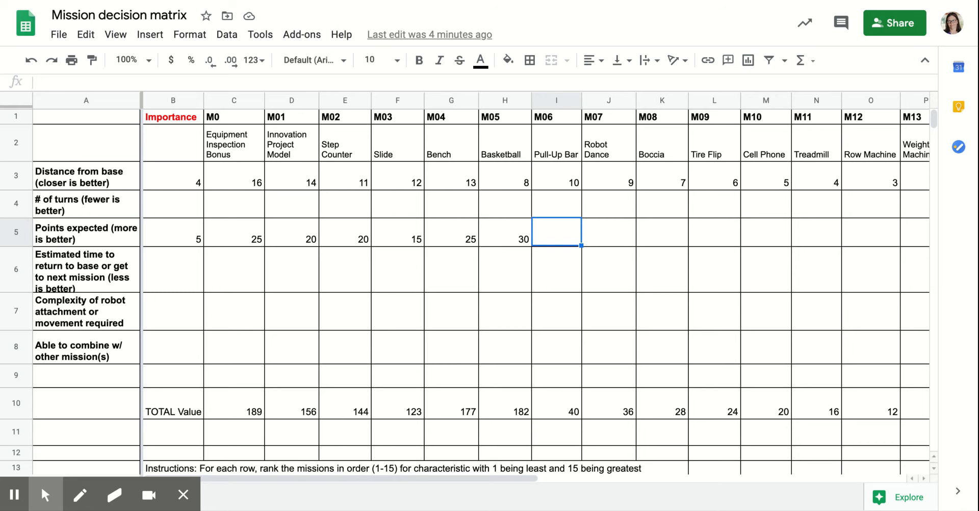
Step: Review the distance-from-base rankings of the missions from M07 through M15, including the Weight Machine's rank
left_click(604, 176)
key("Right")
key("Right")
key("Right")
key("Right")
key("Right")
key("Right")
key("Right")
key("Right")
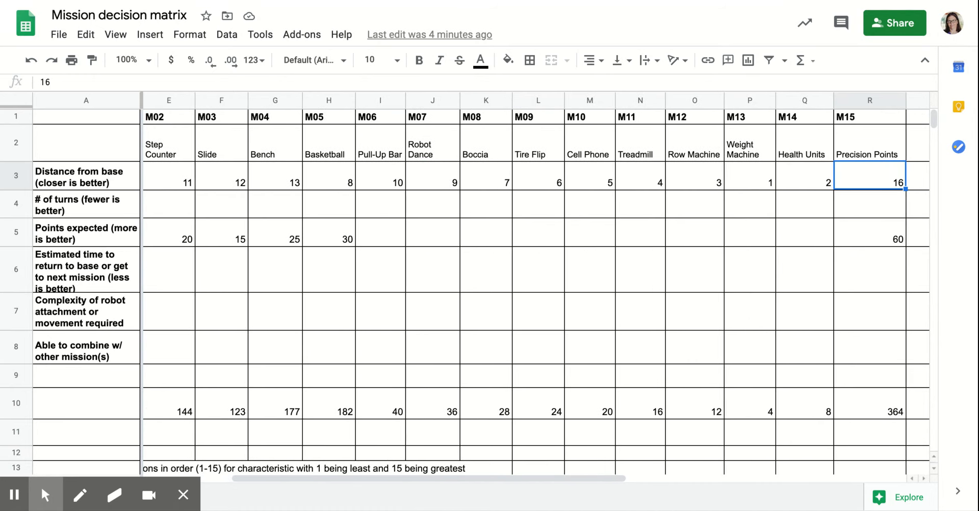
left_click(750, 180)
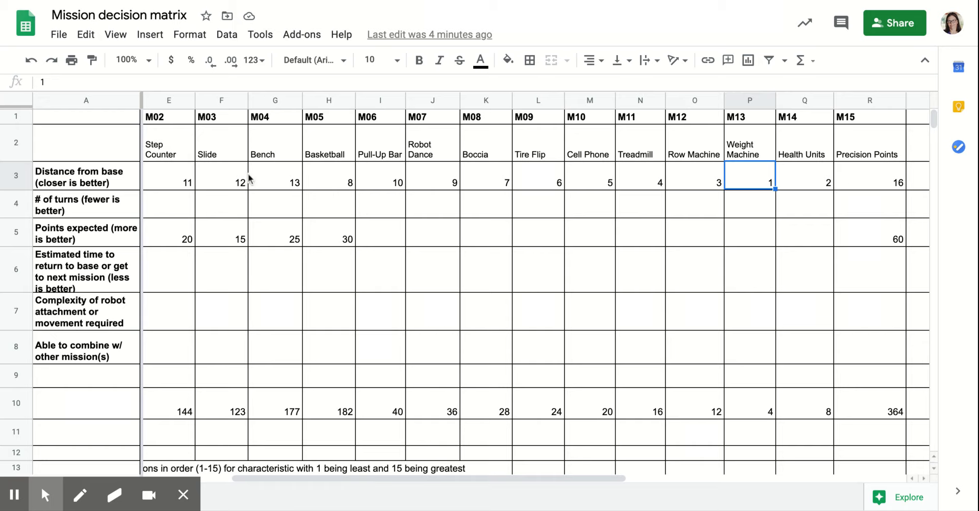
Step: Examine the importance weight of the distance-from-base row alongside the Slide and Equipment Inspection Bonus rankings
left_click(216, 182)
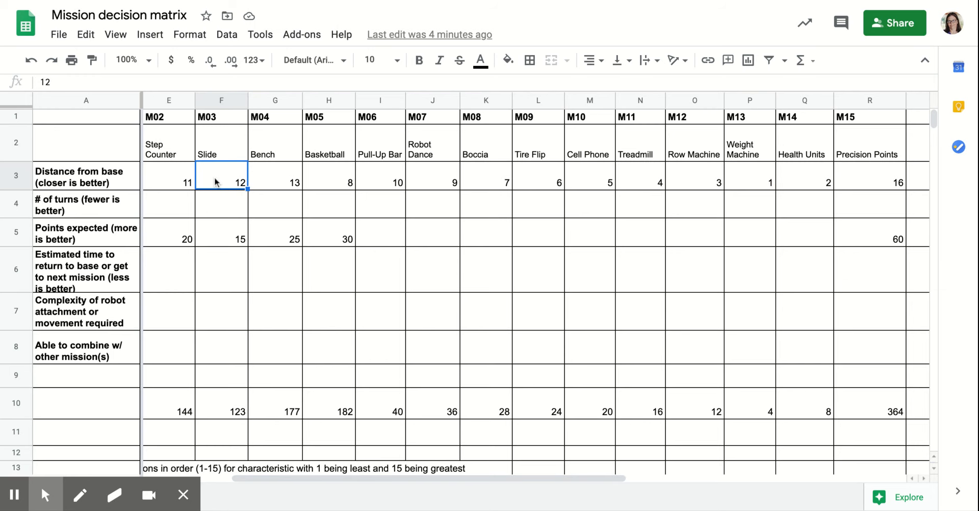
key("Left")
key("Left")
key("Left")
key("Left")
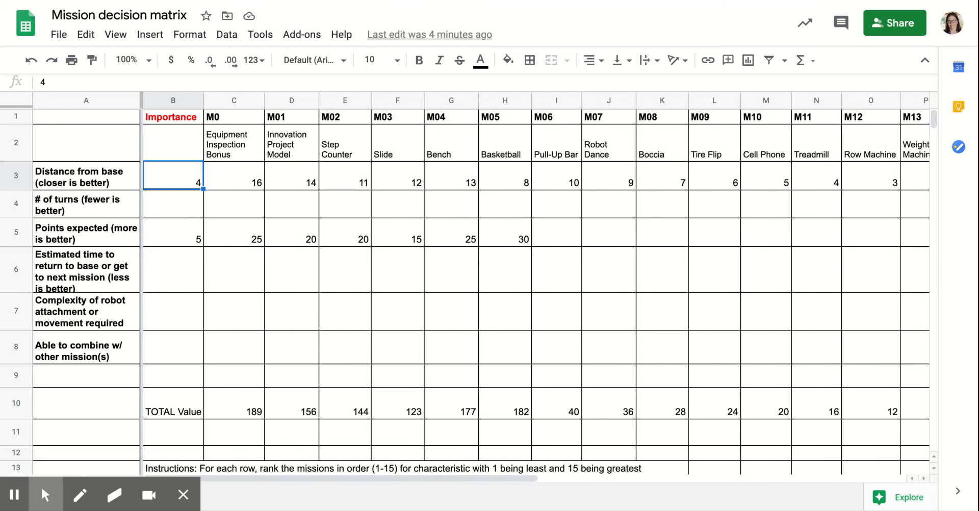
key("Right")
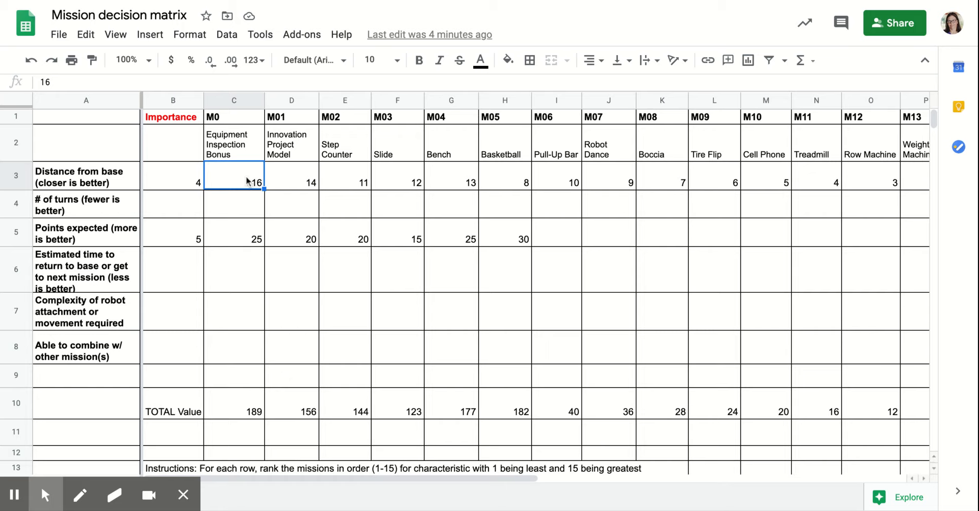
left_click(187, 185)
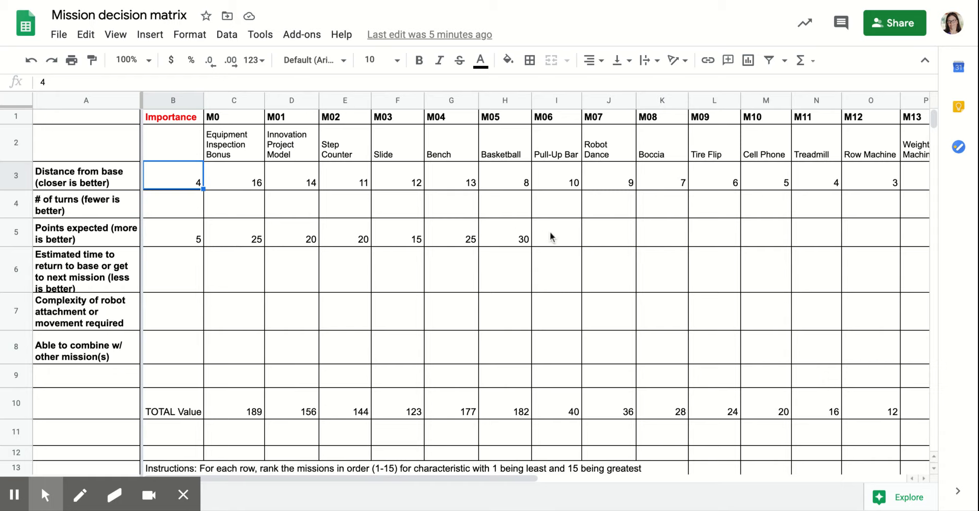
Step: Enter the expected points for two missions: 15 for M06 Pull-Up Bar and 20 for M07 Robot Dance
left_click(517, 241)
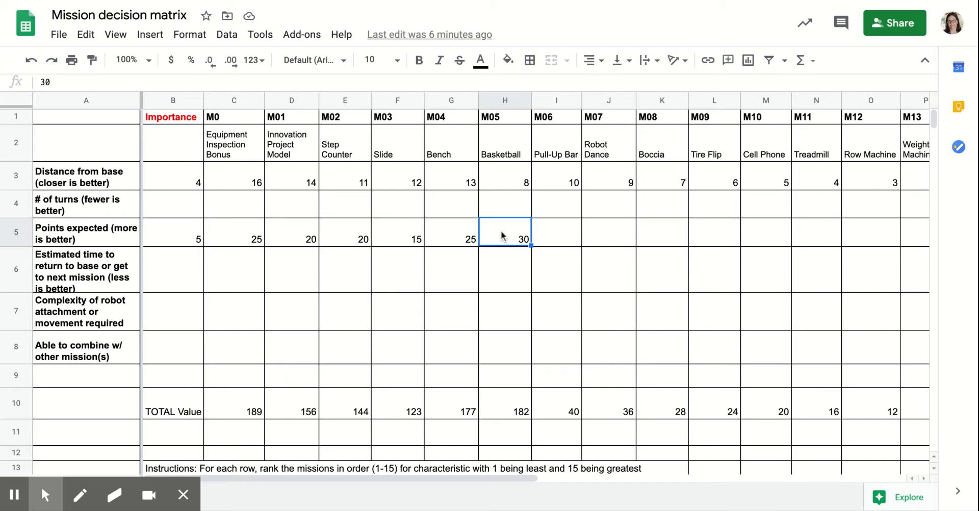
left_click(555, 236)
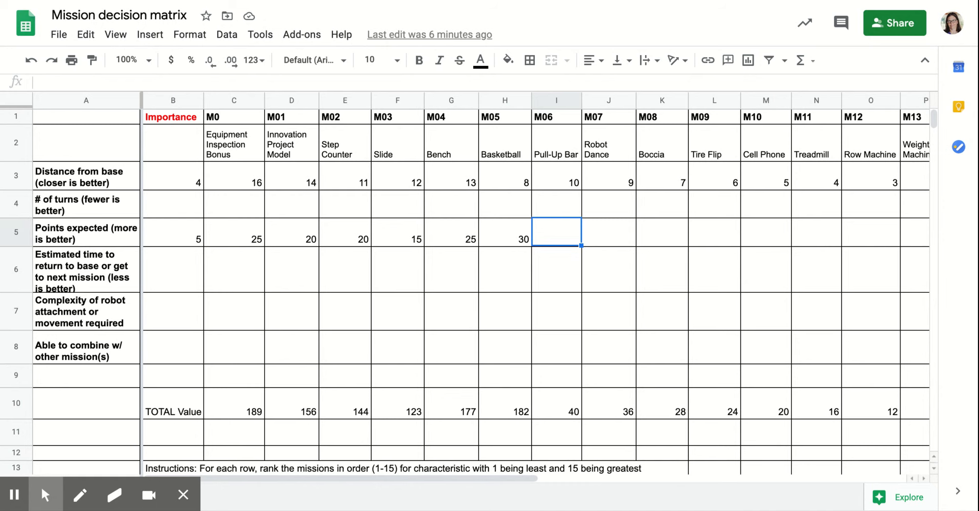
type("15")
left_click(607, 230)
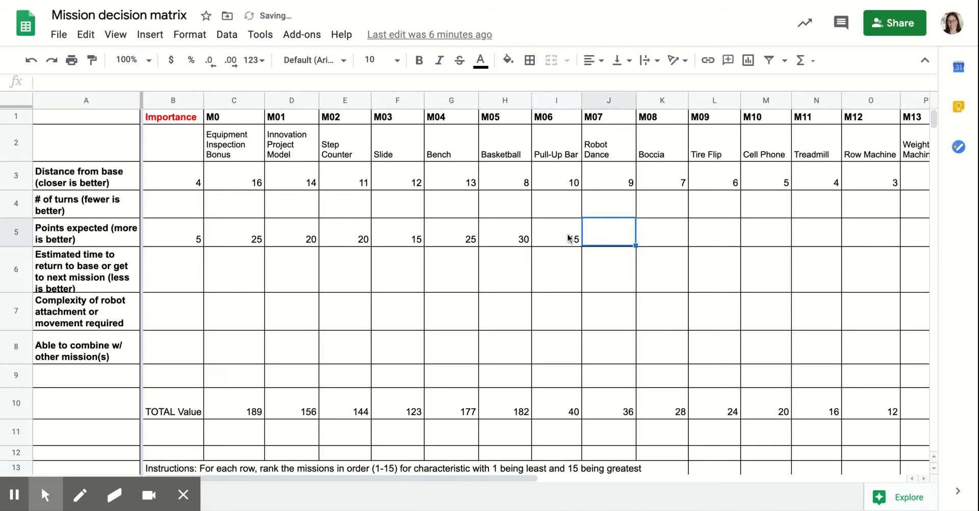
left_click(560, 235)
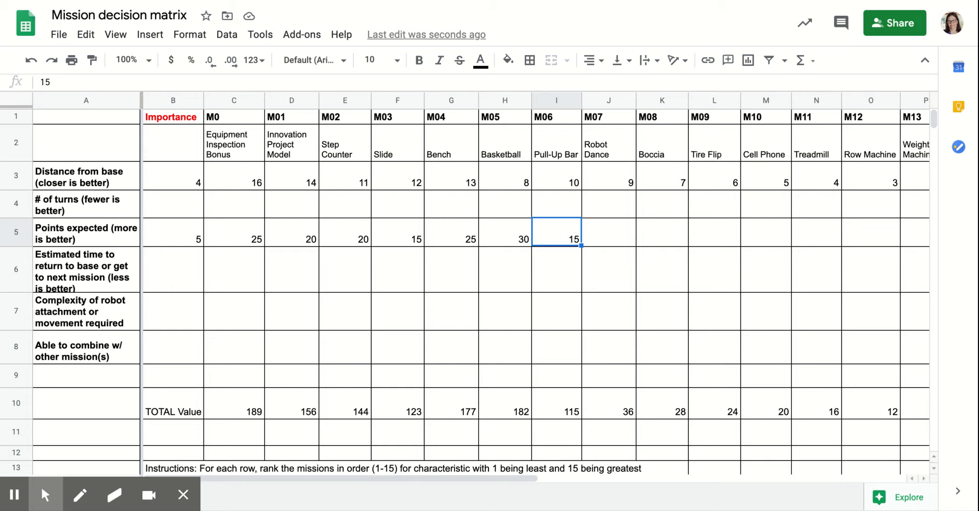
left_click(618, 237)
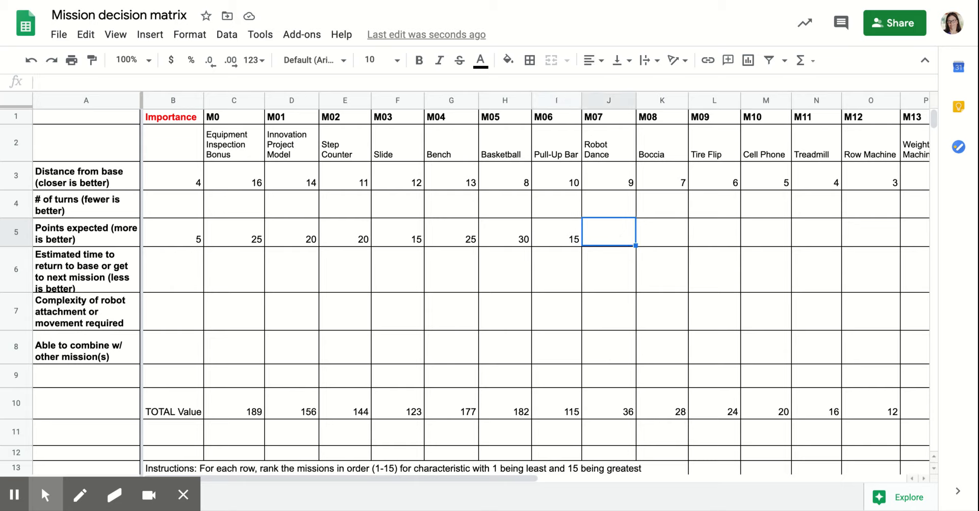
type("20")
left_click(666, 232)
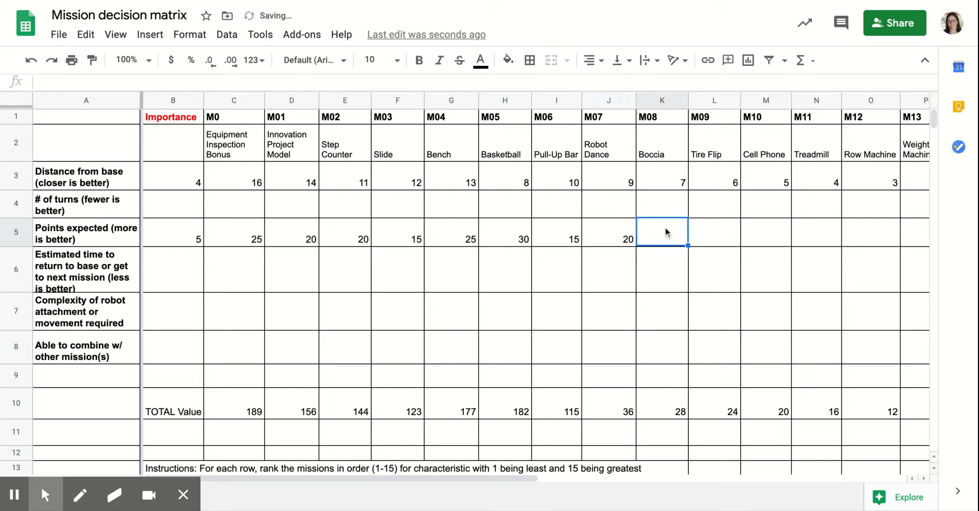
left_click(556, 238)
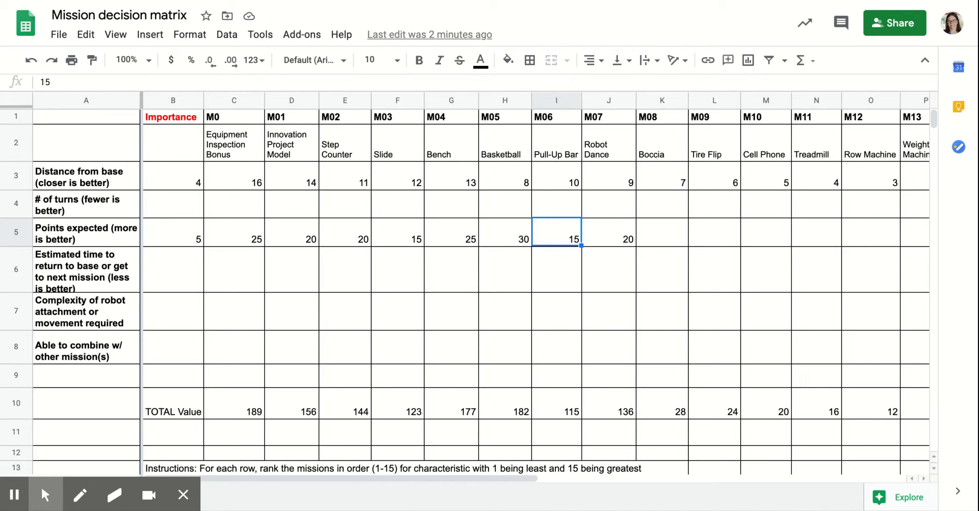
Step: Set the importance to 1 for being able to combine with other missions and to 3 for robot attachment or movement complexity
left_click(178, 347)
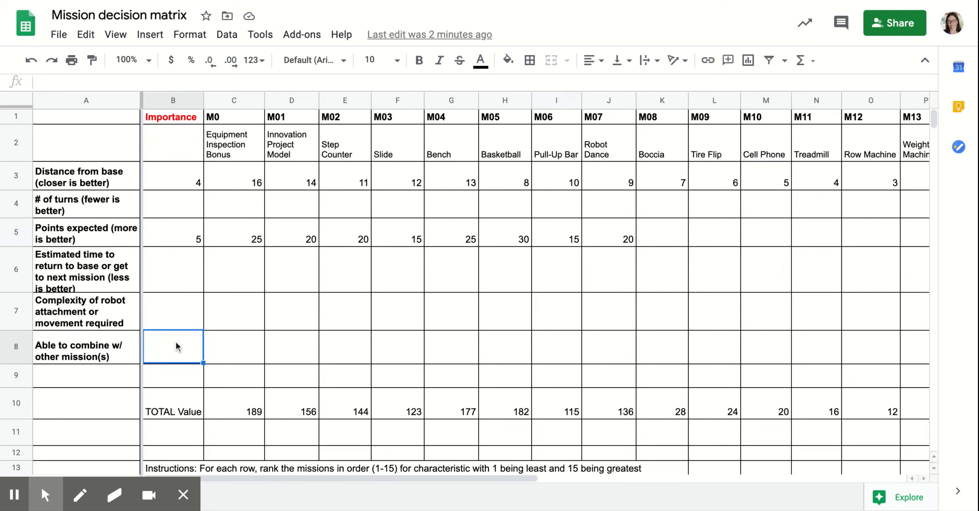
type("1")
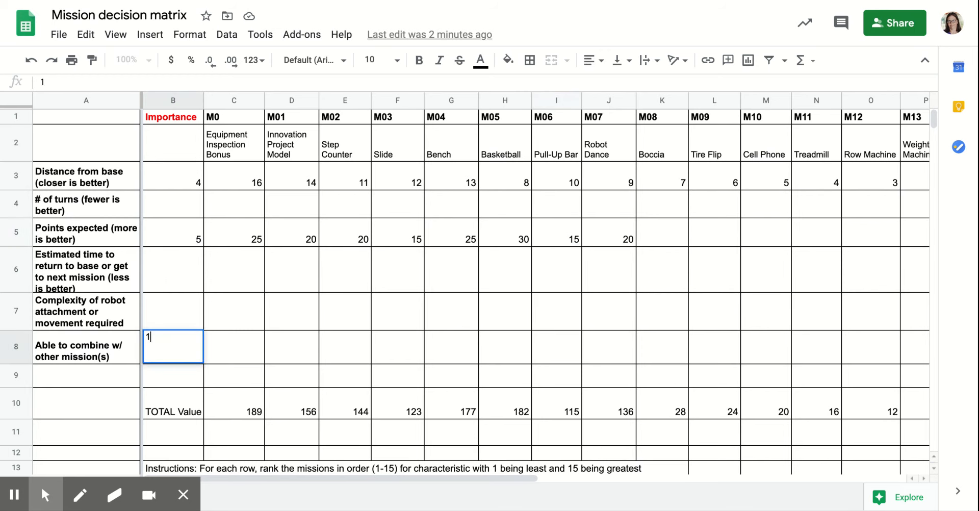
left_click(184, 315)
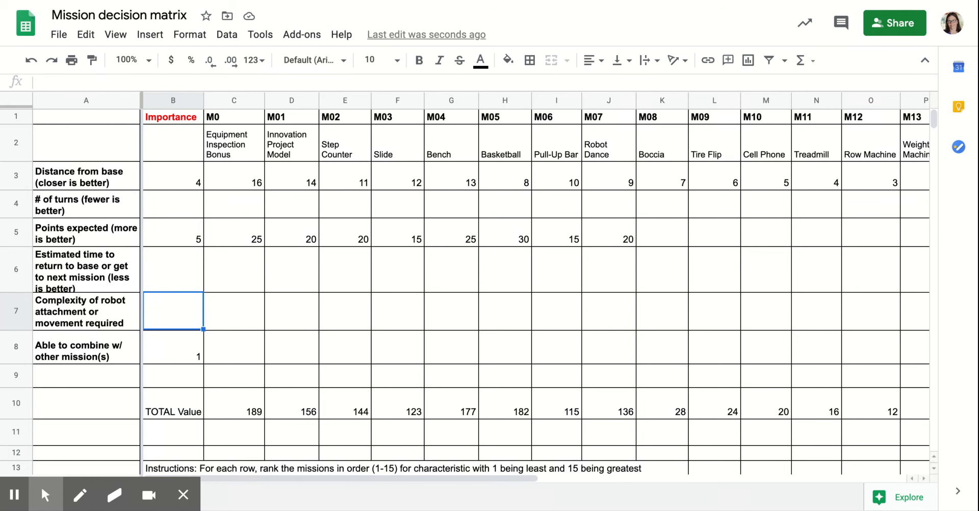
type("3")
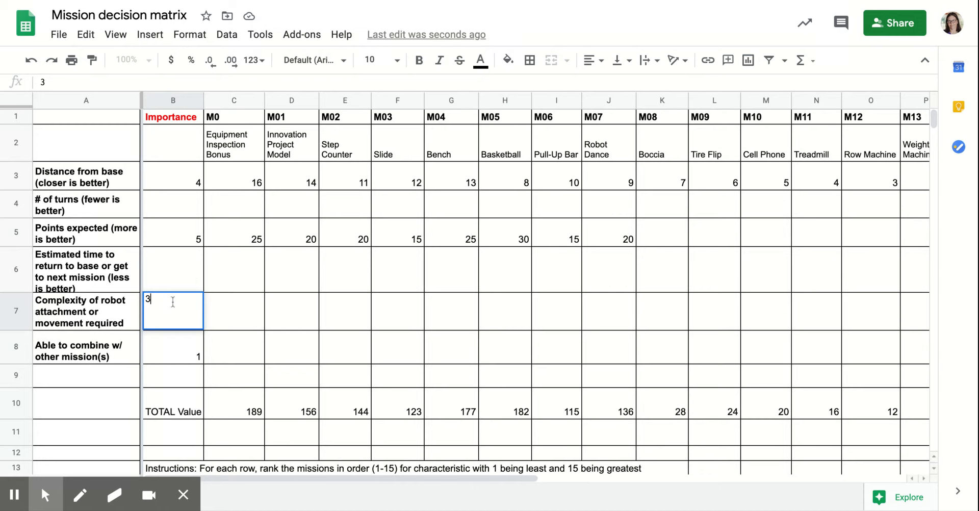
left_click(173, 269)
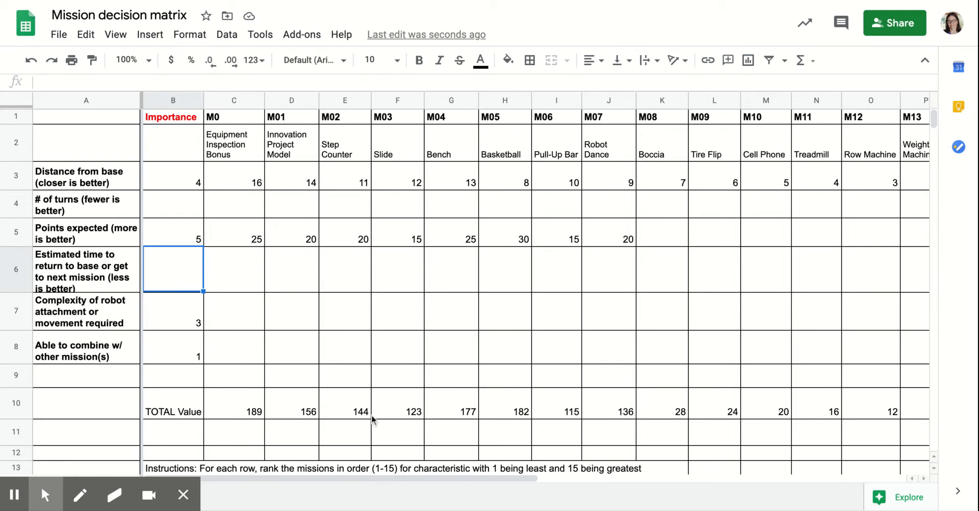
Step: Examine the TOTAL Value formulas in row 10 for each mission from M0 through M15
left_click(237, 404)
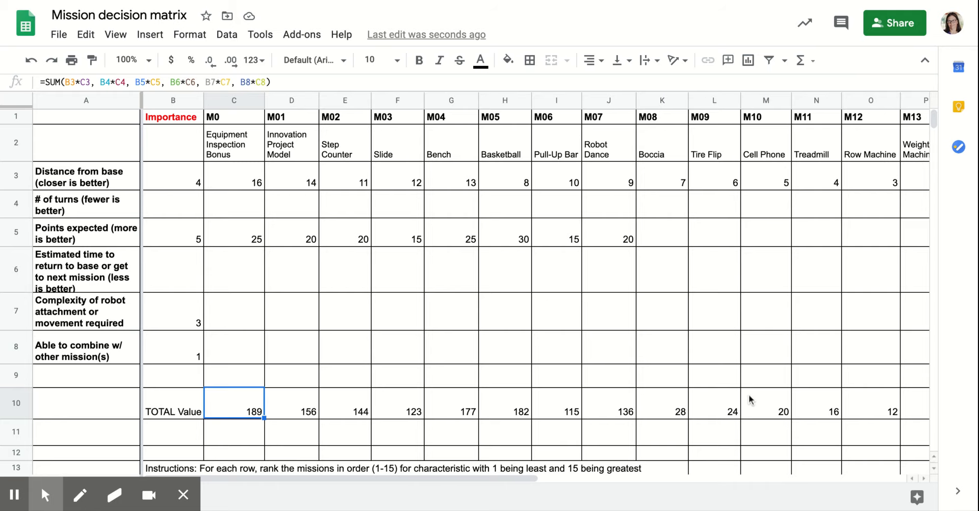
key("Right")
key("Right")
key("Right")
key("Right")
key("Right")
key("Right")
key("Right")
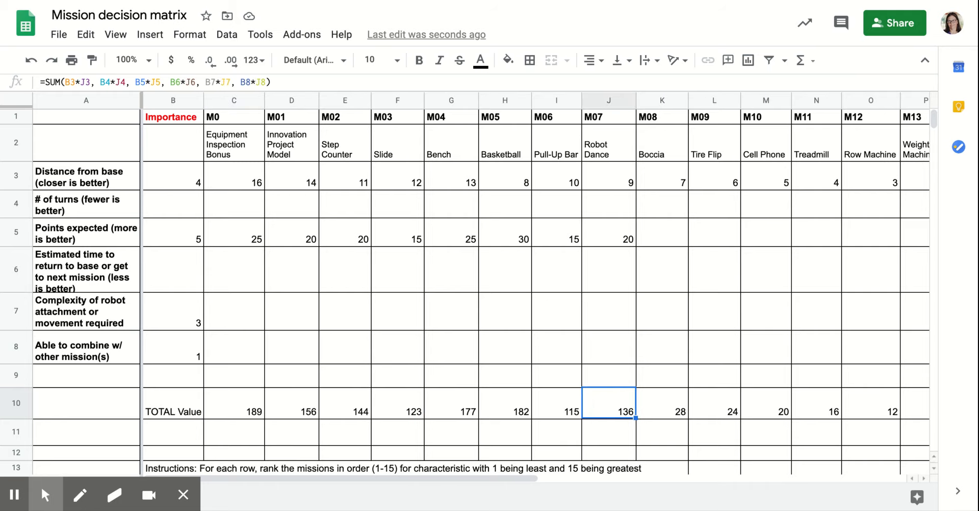
key("Right")
key("Right")
key("Right")
key("Right")
key("Right")
key("Right")
key("Right")
key("Right")
key("Right")
key("Right")
key("Right")
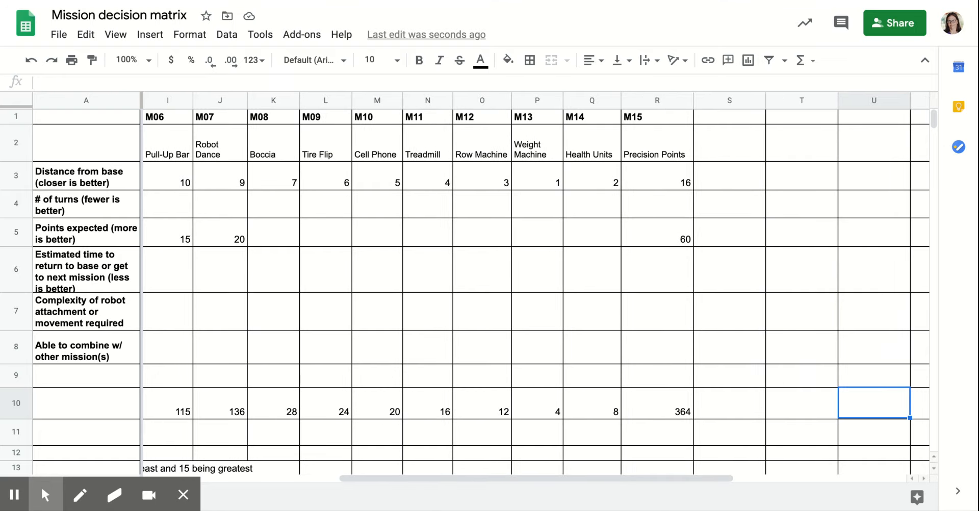
key("Left")
key("Left")
key("Left")
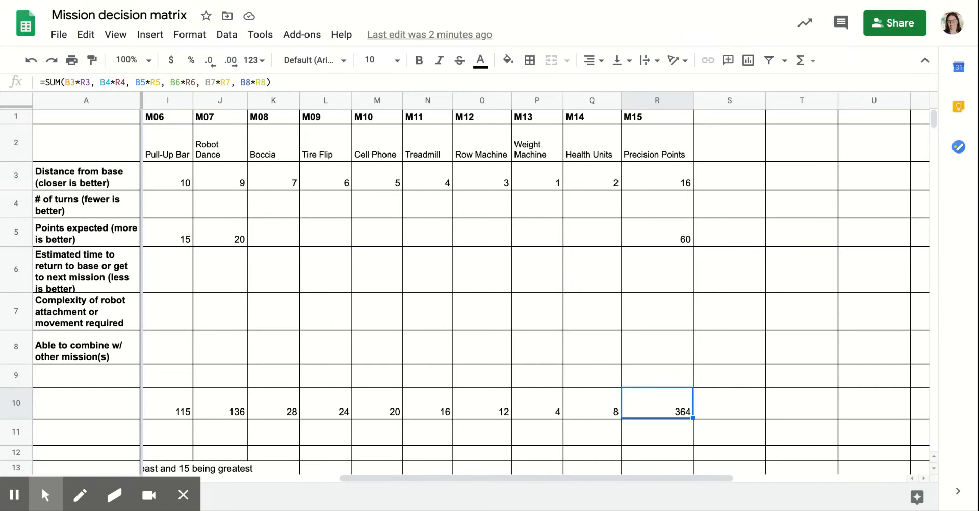
Step: Compare the missions' total values in row 10, going from M15 back to M0
key("Left")
key("Left")
key("Left")
key("Left")
key("Left")
key("Left")
key("Left")
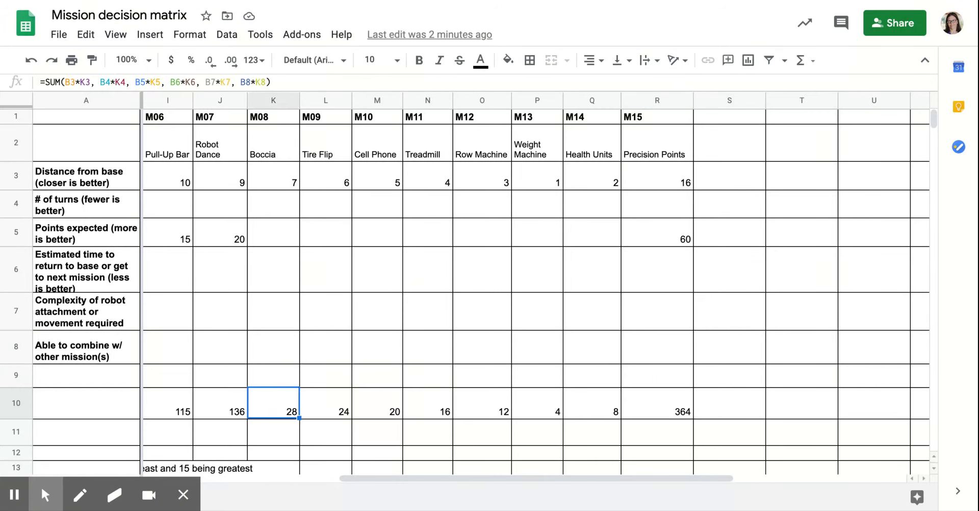
key("Left")
key("Left")
key("Left")
key("Left")
key("Left")
key("Left")
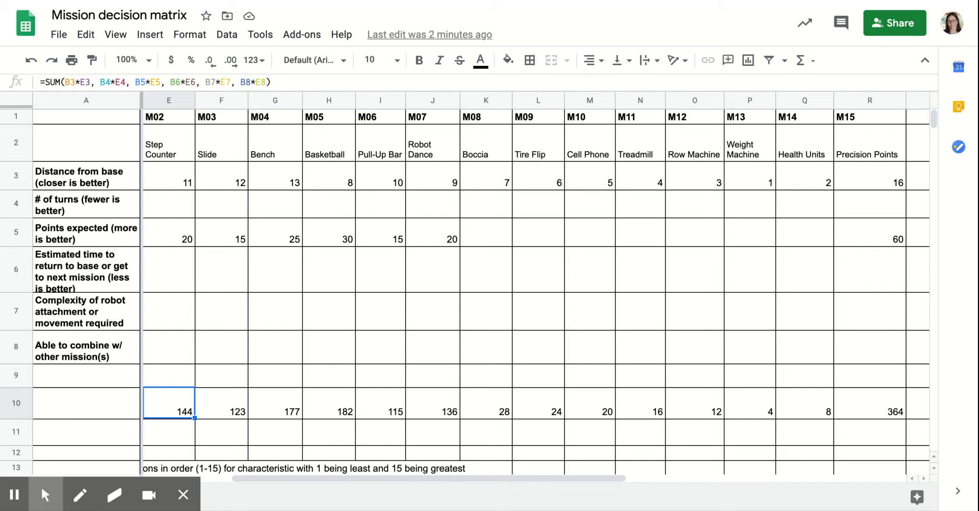
key("Right")
key("Right")
key("Right")
key("Right")
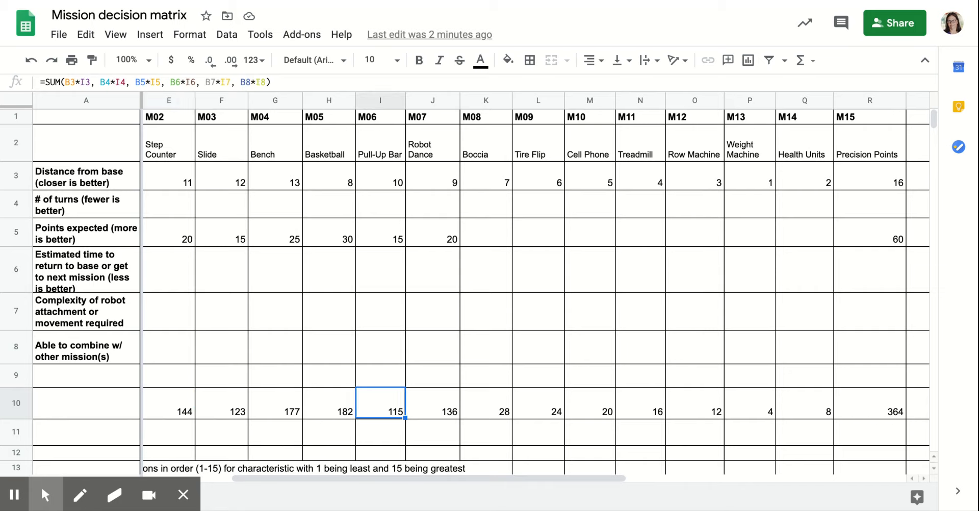
key("Left")
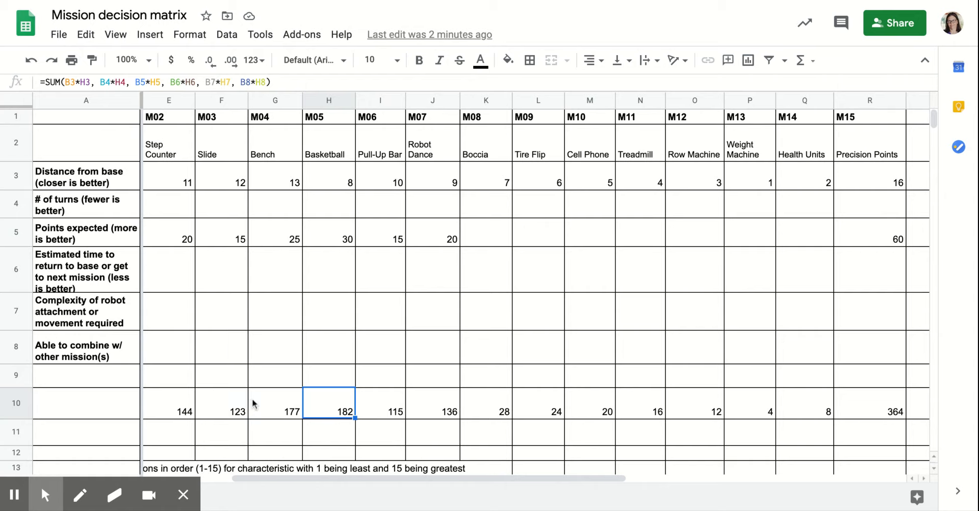
left_click(165, 406)
key("Left")
key("Left")
key("Left")
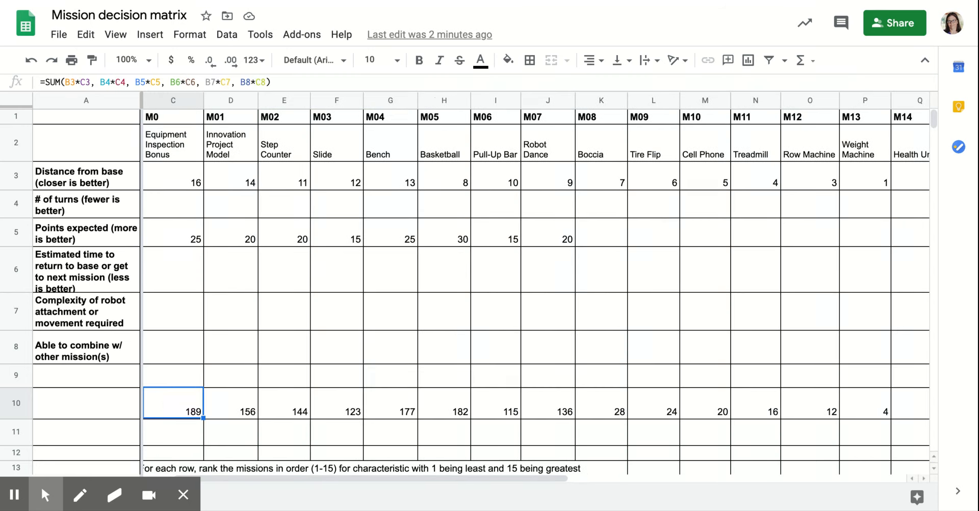